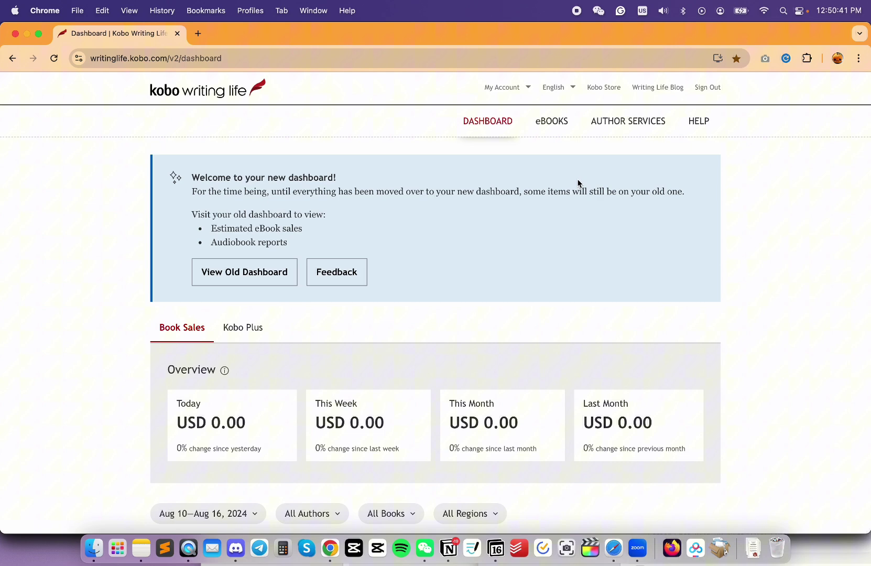
Go from the dashboard to the eBooks library of existing titles.
{"action": "left_click", "coordinate": [559, 130]}
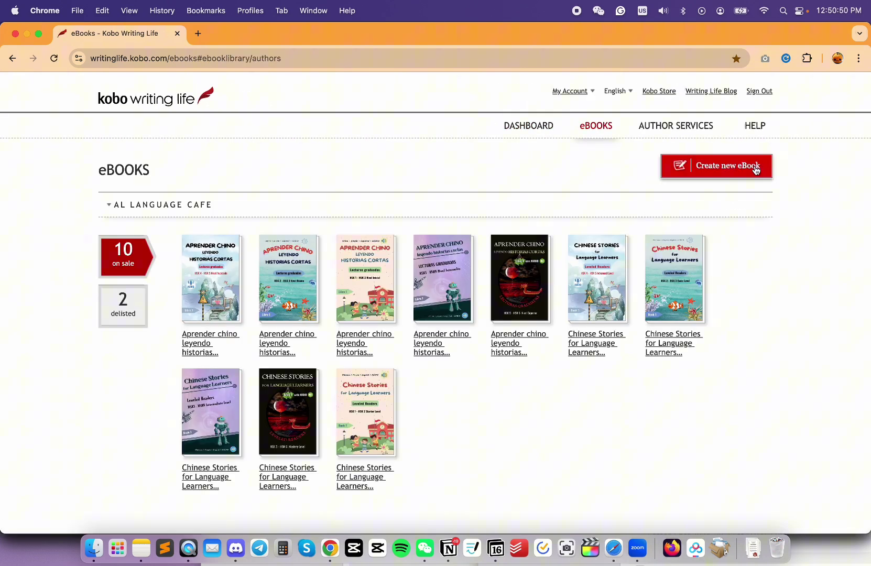
Start a new eBook and paste in the title 'Señorita Malasuerte' and its series name.
{"action": "left_click", "coordinate": [750, 171]}
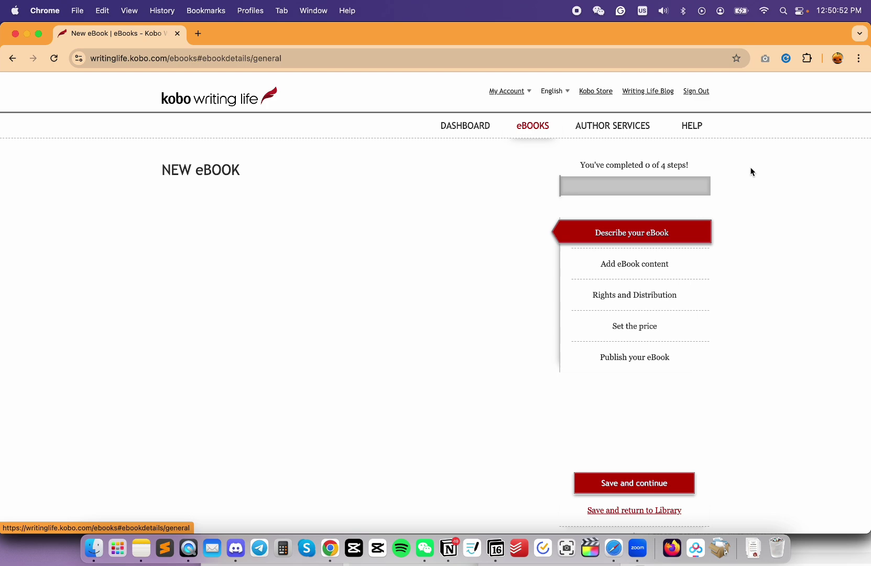
{"action": "scroll", "coordinate": [554, 155], "scroll_direction": "down", "scroll_amount": 2}
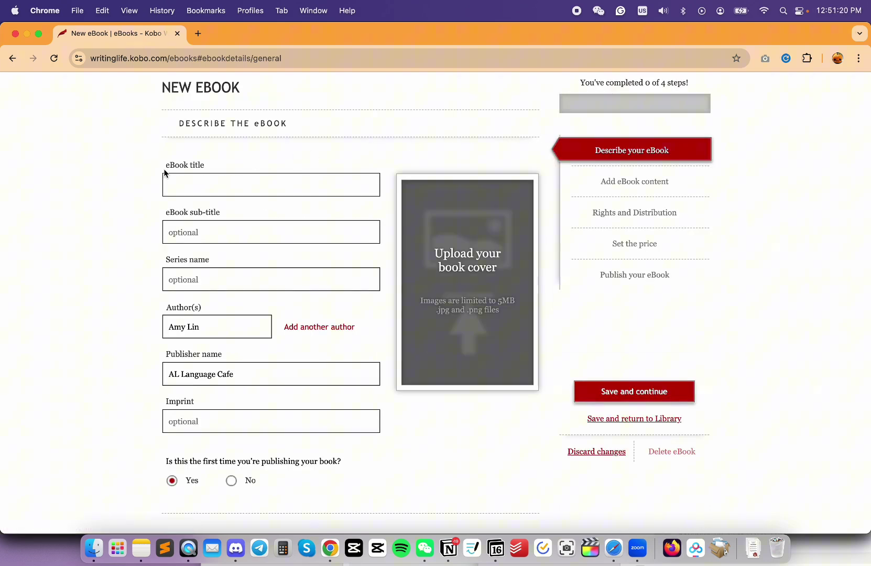
{"action": "scroll", "coordinate": [144, 190], "scroll_direction": "down", "scroll_amount": 1}
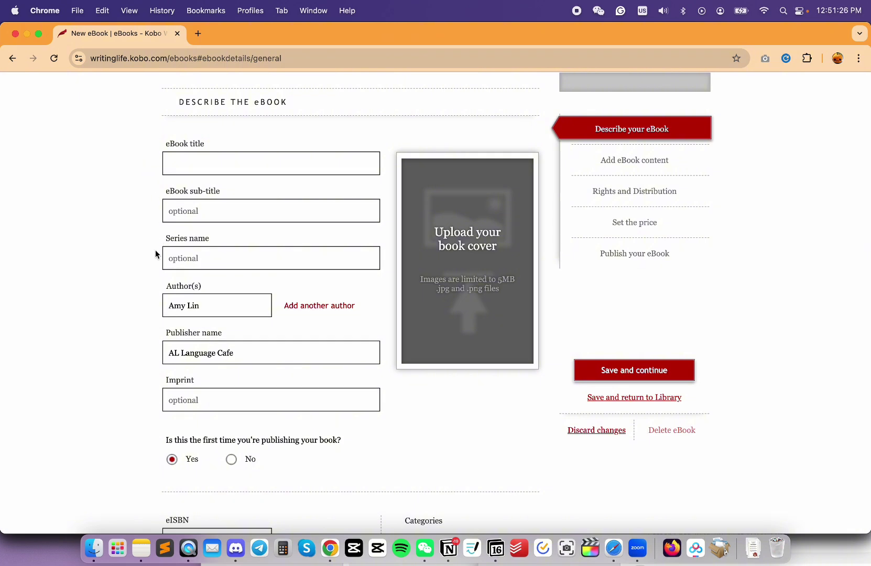
{"action": "left_click", "coordinate": [317, 166]}
{"action": "key", "text": "cmd+v"}
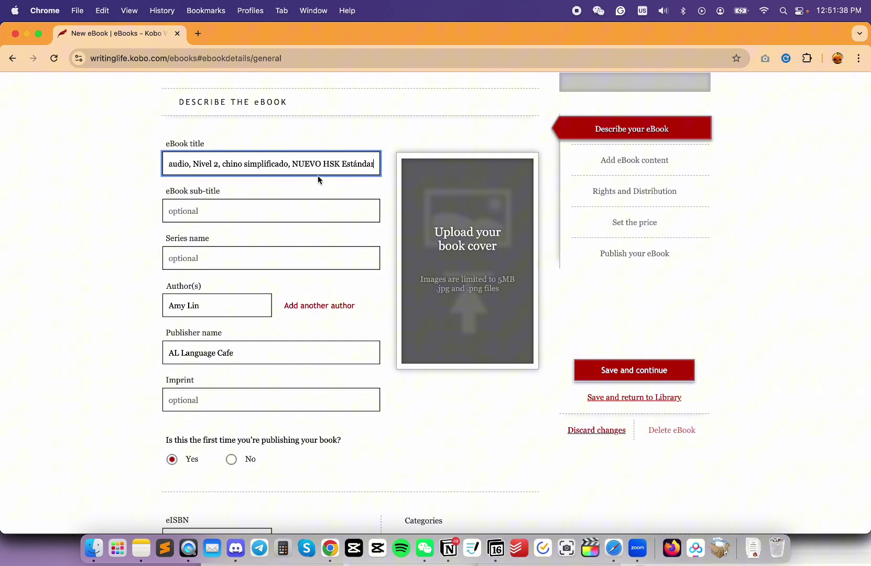
{"action": "left_click", "coordinate": [253, 248]}
{"action": "type", "text": "Lecturas graduadas en chino con audio"}
{"action": "left_click", "coordinate": [146, 278]}
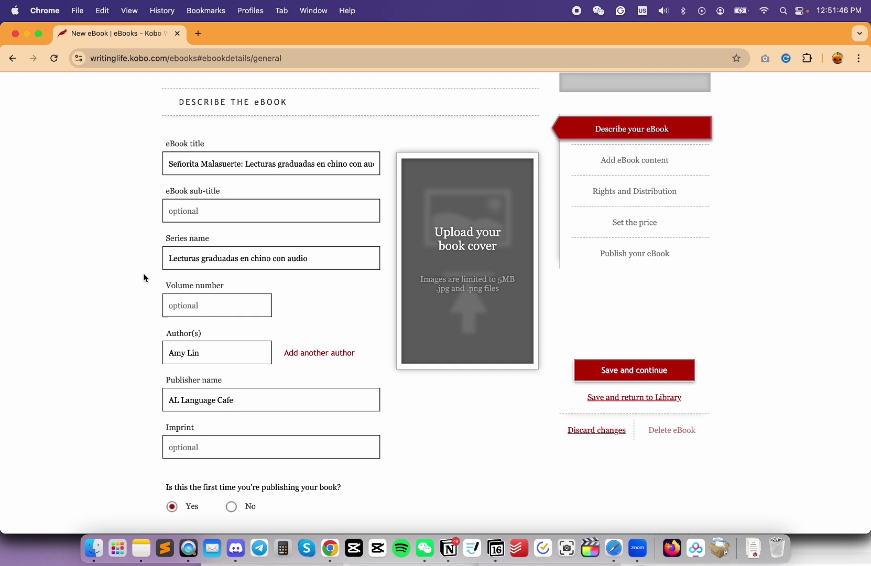
{"action": "scroll", "coordinate": [148, 265], "scroll_direction": "down", "scroll_amount": 1}
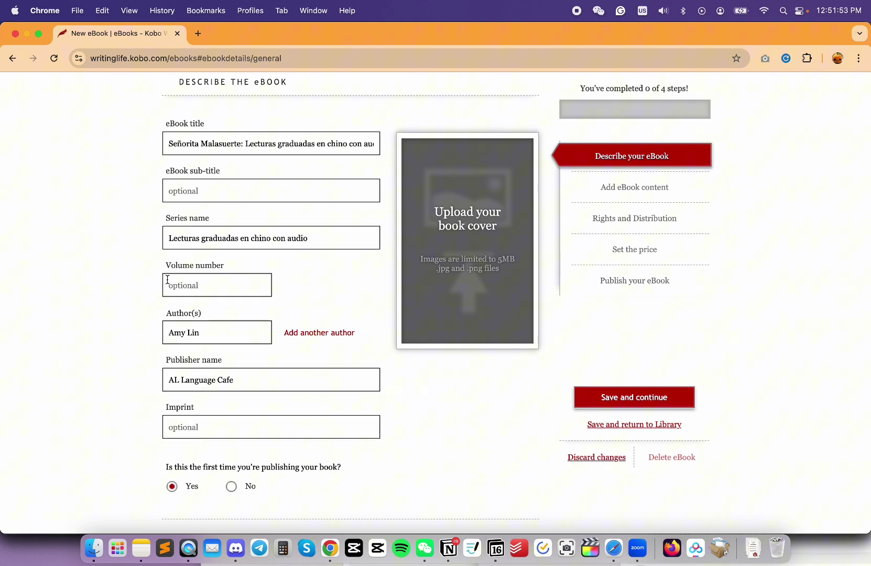
Set both the author and the imprint to AL Language Cafe.
{"action": "triple_click", "coordinate": [173, 331]}
{"action": "type", "text": "AL Language Cafe"}
{"action": "scroll", "coordinate": [146, 359], "scroll_direction": "down", "scroll_amount": 1}
{"action": "scroll", "coordinate": [146, 360], "scroll_direction": "down", "scroll_amount": 1}
{"action": "left_click", "coordinate": [173, 383]}
{"action": "type", "text": "AL Language Cafe"}
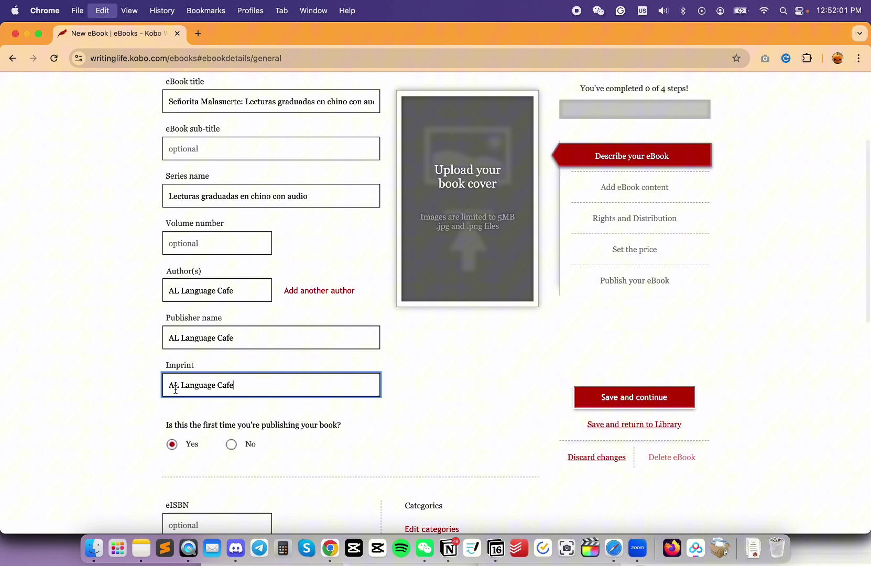
{"action": "left_click", "coordinate": [132, 395]}
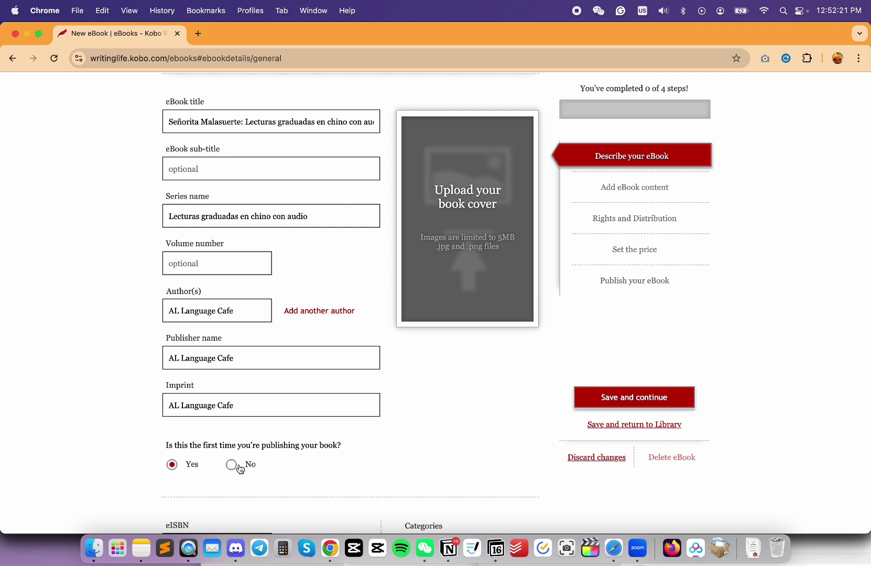
Mark the book as first published August 16, 2024, with Spanish as its language.
{"action": "left_click", "coordinate": [232, 465]}
{"action": "scroll", "coordinate": [239, 466], "scroll_direction": "down", "scroll_amount": 1}
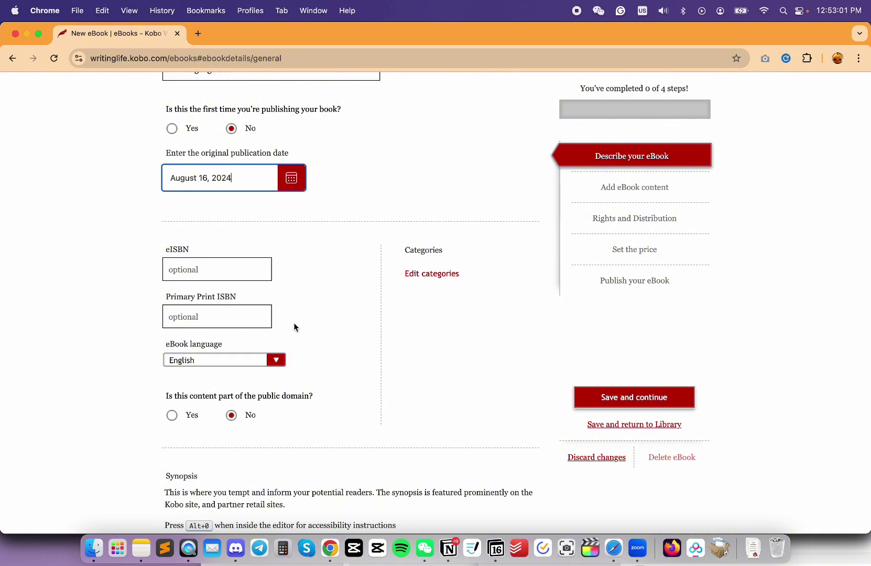
{"action": "scroll", "coordinate": [294, 324], "scroll_direction": "down", "scroll_amount": 1}
{"action": "left_click", "coordinate": [270, 348]}
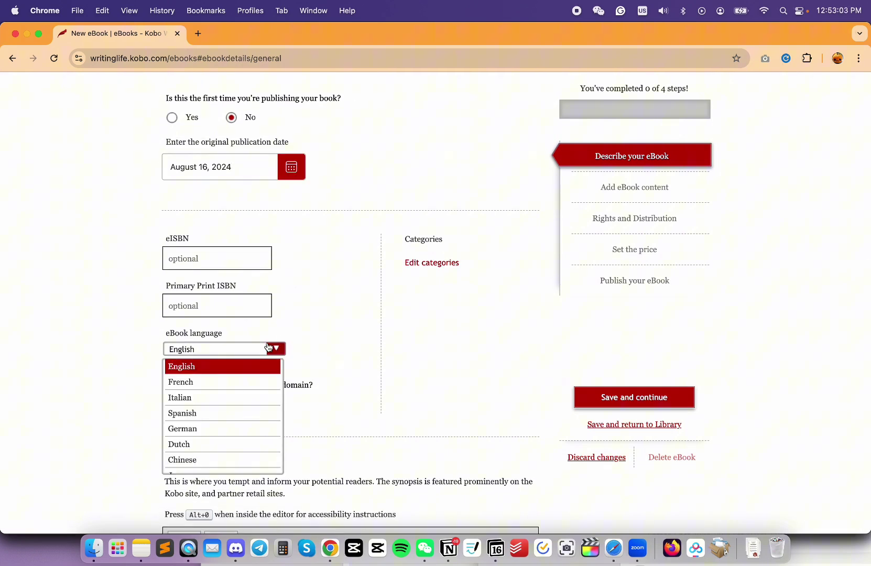
{"action": "left_click", "coordinate": [247, 412]}
{"action": "scroll", "coordinate": [455, 254], "scroll_direction": "down", "scroll_amount": 1}
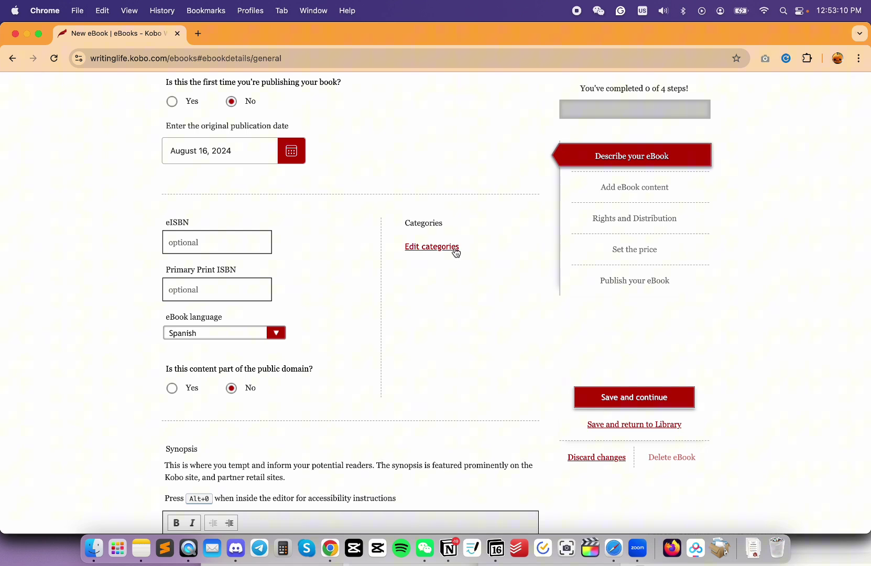
Add the categories Nonfiction General and Reference & Language > Foreign Languages > Chinese.
{"action": "left_click", "coordinate": [455, 251]}
{"action": "left_click", "coordinate": [242, 351]}
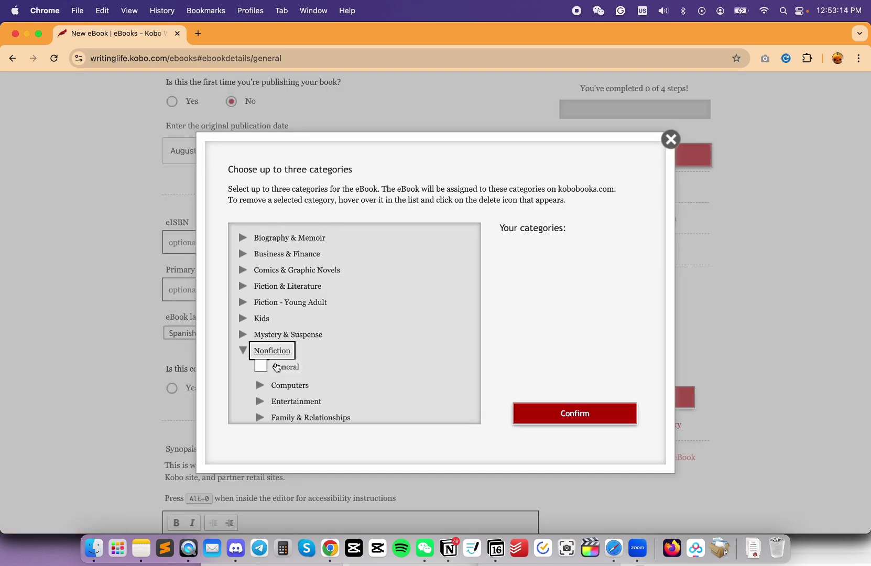
{"action": "scroll", "coordinate": [277, 364], "scroll_direction": "down", "scroll_amount": 3}
{"action": "left_click", "coordinate": [260, 247]}
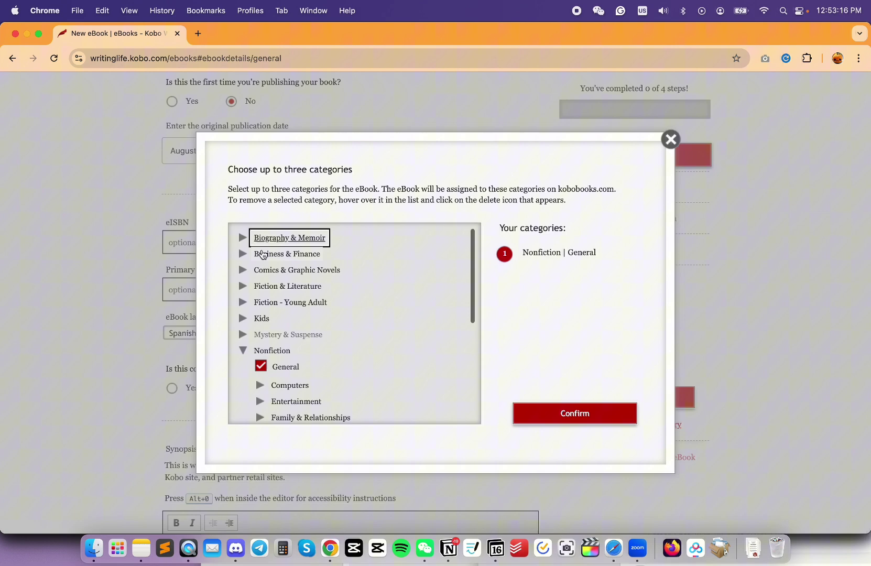
{"action": "scroll", "coordinate": [258, 272], "scroll_direction": "down", "scroll_amount": 1}
{"action": "scroll", "coordinate": [263, 287], "scroll_direction": "down", "scroll_amount": 5}
{"action": "scroll", "coordinate": [262, 299], "scroll_direction": "down", "scroll_amount": 3}
{"action": "scroll", "coordinate": [260, 311], "scroll_direction": "down", "scroll_amount": 1}
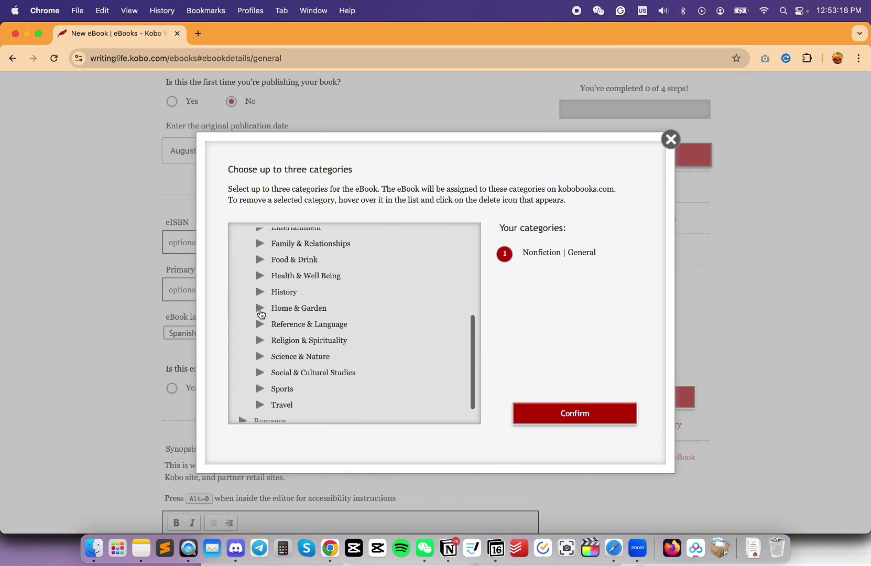
{"action": "scroll", "coordinate": [261, 310], "scroll_direction": "down", "scroll_amount": 1}
{"action": "scroll", "coordinate": [260, 312], "scroll_direction": "down", "scroll_amount": 1}
{"action": "left_click", "coordinate": [260, 302]}
{"action": "scroll", "coordinate": [260, 293], "scroll_direction": "down", "scroll_amount": 1}
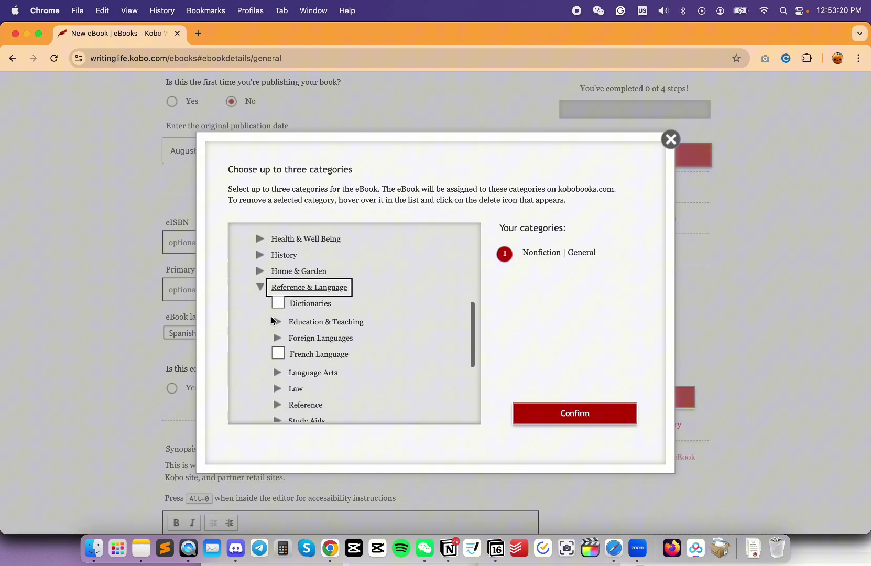
{"action": "scroll", "coordinate": [272, 320], "scroll_direction": "down", "scroll_amount": 2}
{"action": "left_click", "coordinate": [277, 307]}
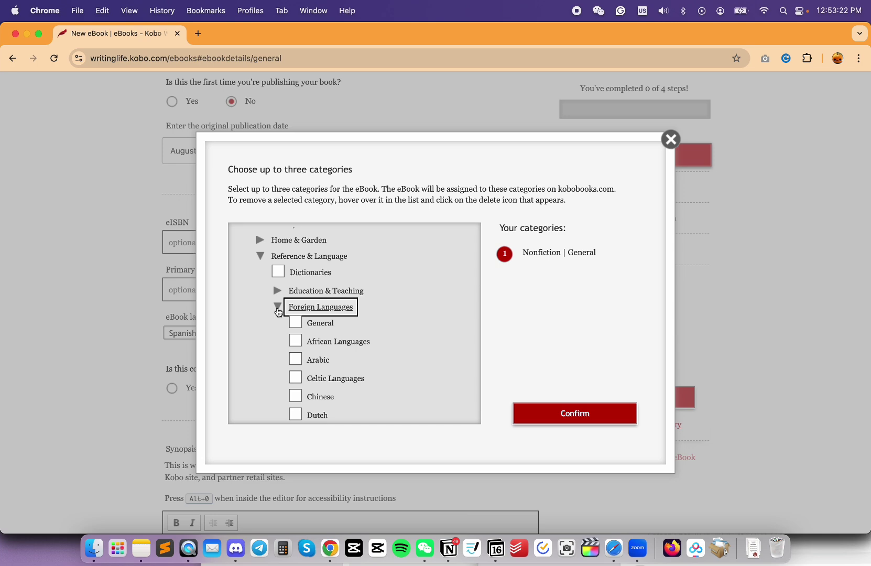
{"action": "scroll", "coordinate": [277, 316], "scroll_direction": "down", "scroll_amount": 3}
{"action": "scroll", "coordinate": [276, 317], "scroll_direction": "down", "scroll_amount": 1}
{"action": "left_click", "coordinate": [296, 293]}
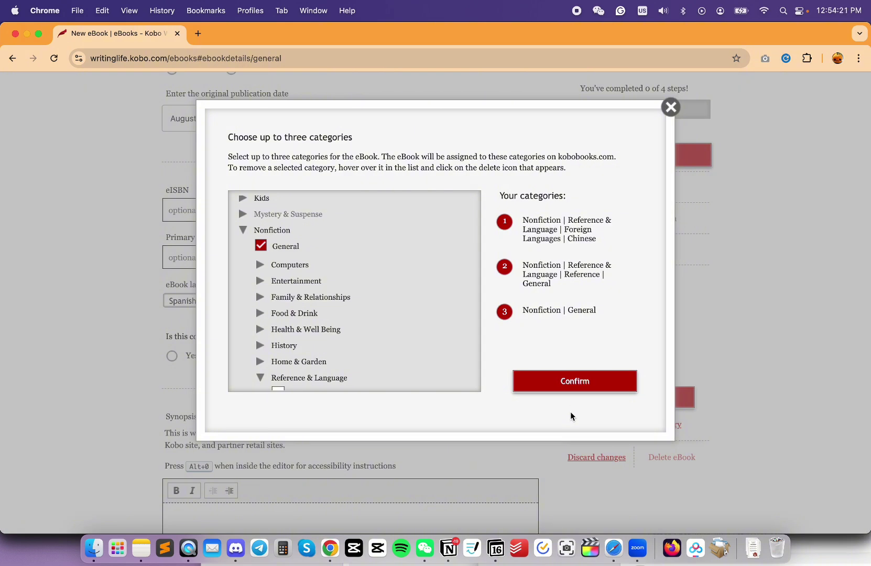
Confirm the three categories and save the description with its Spanish synopsis.
{"action": "left_click", "coordinate": [571, 381]}
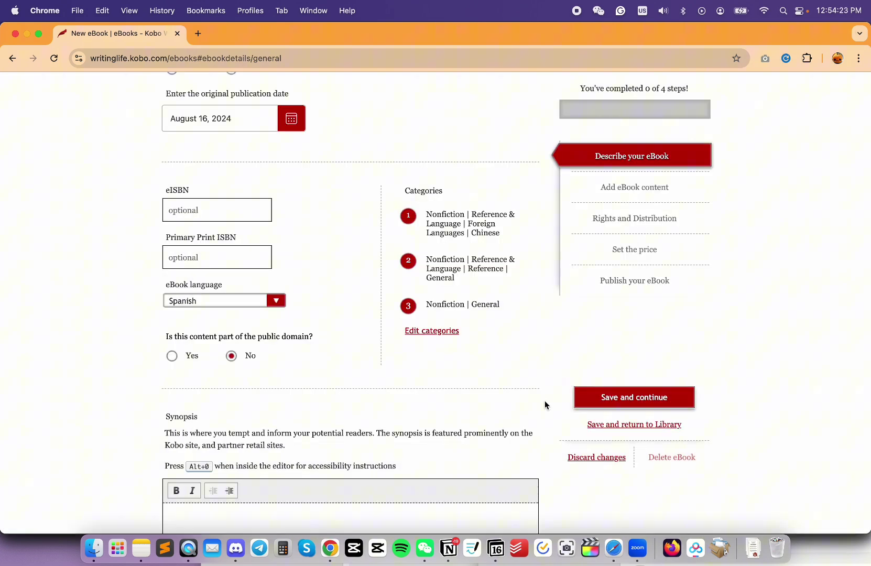
{"action": "scroll", "coordinate": [544, 401], "scroll_direction": "down", "scroll_amount": 1}
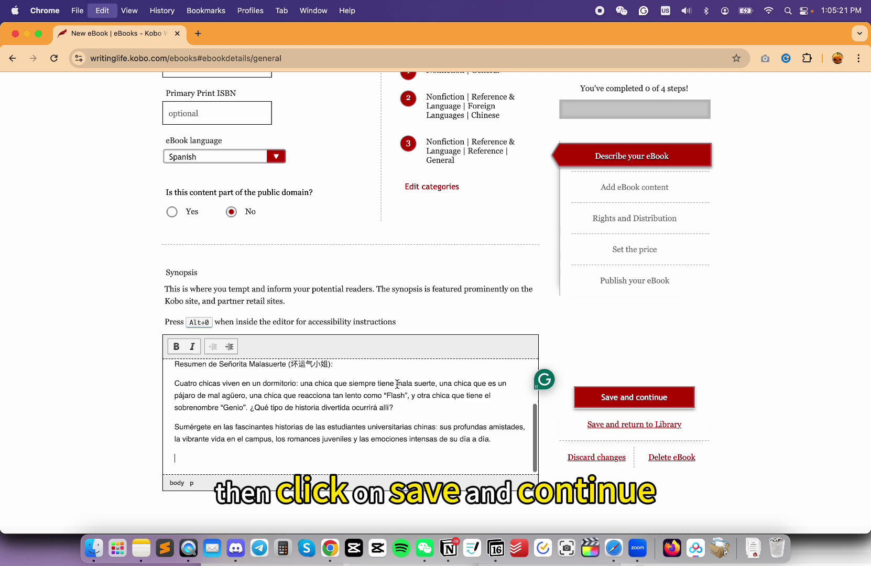
{"action": "left_click", "coordinate": [601, 406]}
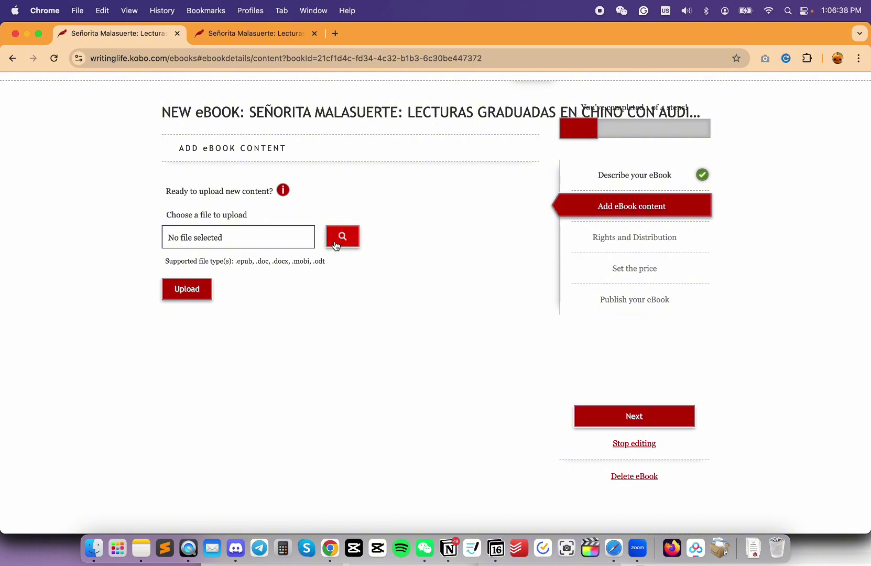
Upload the Spanish epub 'ES 电子版.epub' and close the Upload complete message.
{"action": "left_click", "coordinate": [288, 243]}
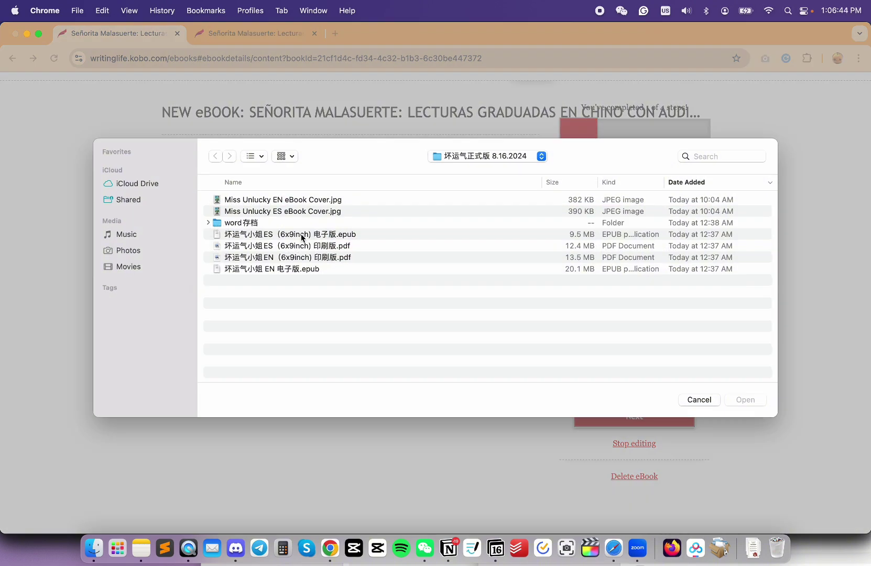
{"action": "left_click", "coordinate": [302, 238]}
{"action": "double_click", "coordinate": [302, 237]}
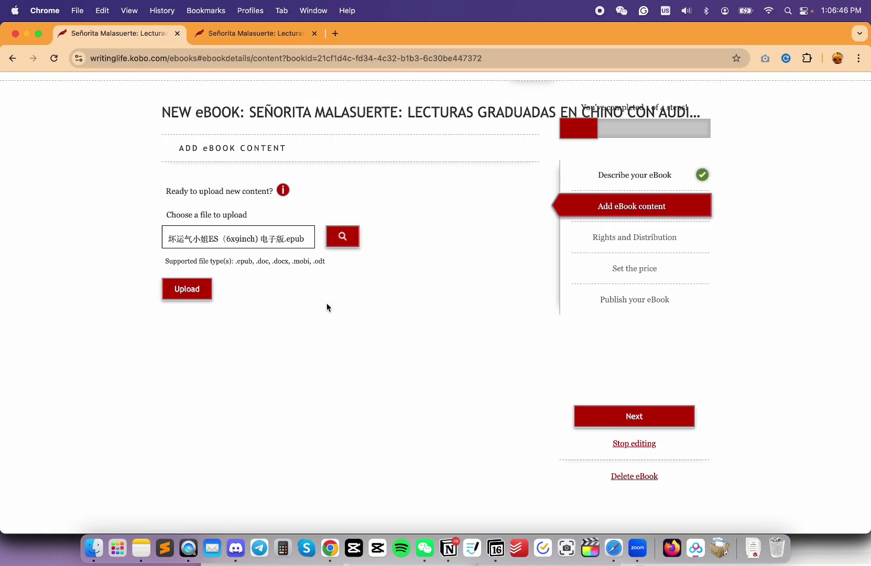
{"action": "left_click", "coordinate": [188, 298]}
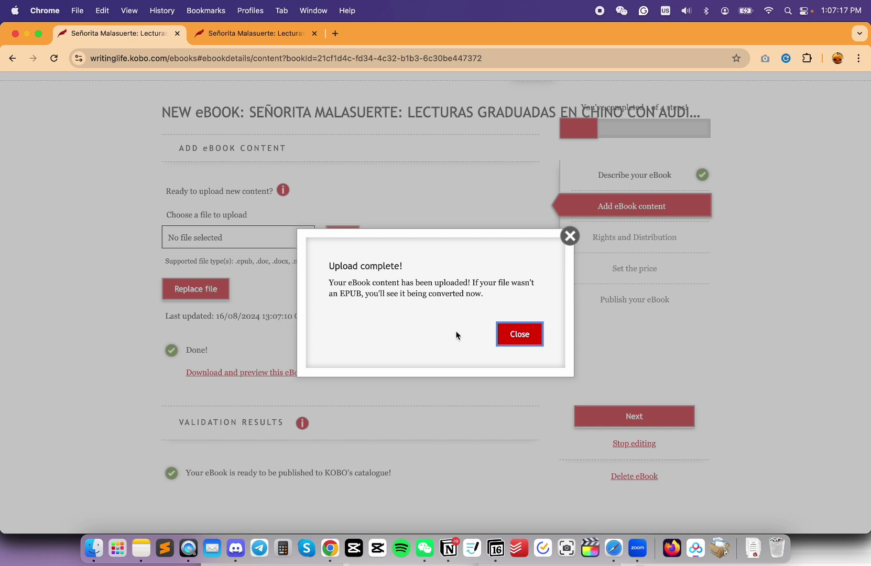
{"action": "left_click", "coordinate": [515, 336]}
{"action": "scroll", "coordinate": [244, 394], "scroll_direction": "down", "scroll_amount": 2}
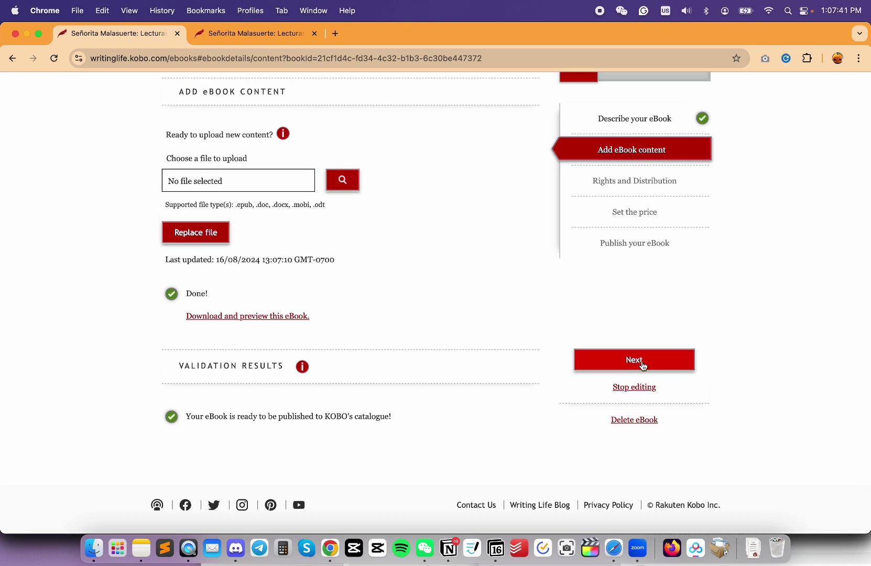
Move from the uploaded file to the Rights and Distribution settings.
{"action": "left_click", "coordinate": [658, 367]}
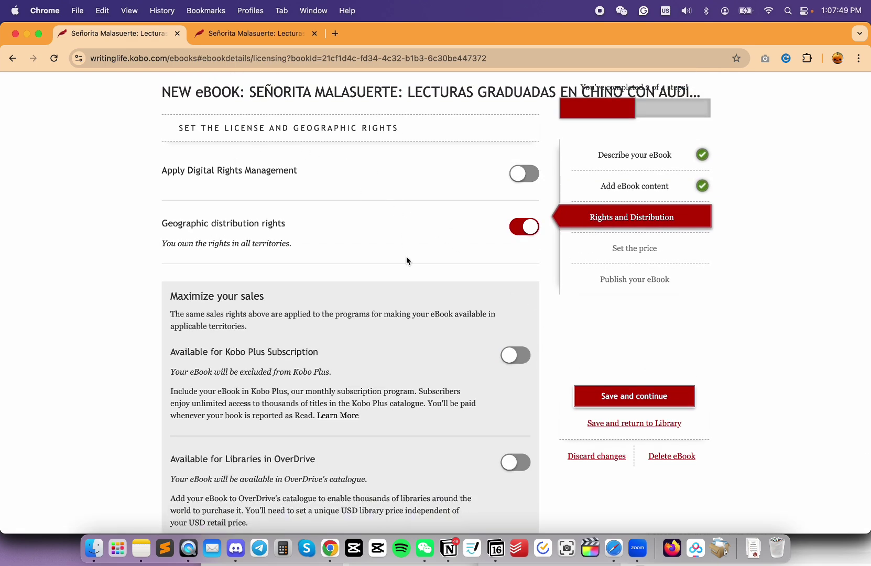
{"action": "scroll", "coordinate": [407, 259], "scroll_direction": "down", "scroll_amount": 1}
{"action": "scroll", "coordinate": [406, 259], "scroll_direction": "down", "scroll_amount": 3}
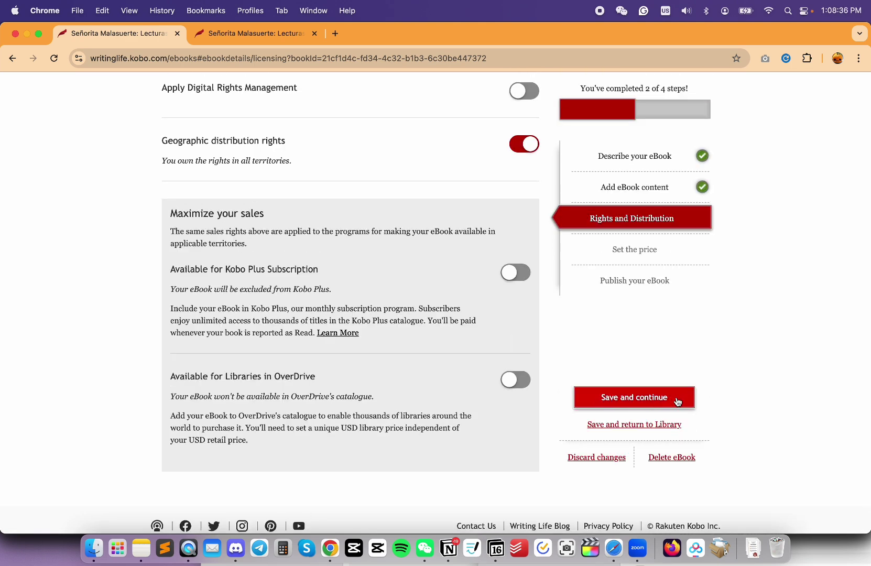
Save the rights settings, then save a default list price of 6.99 USD.
{"action": "left_click", "coordinate": [677, 399]}
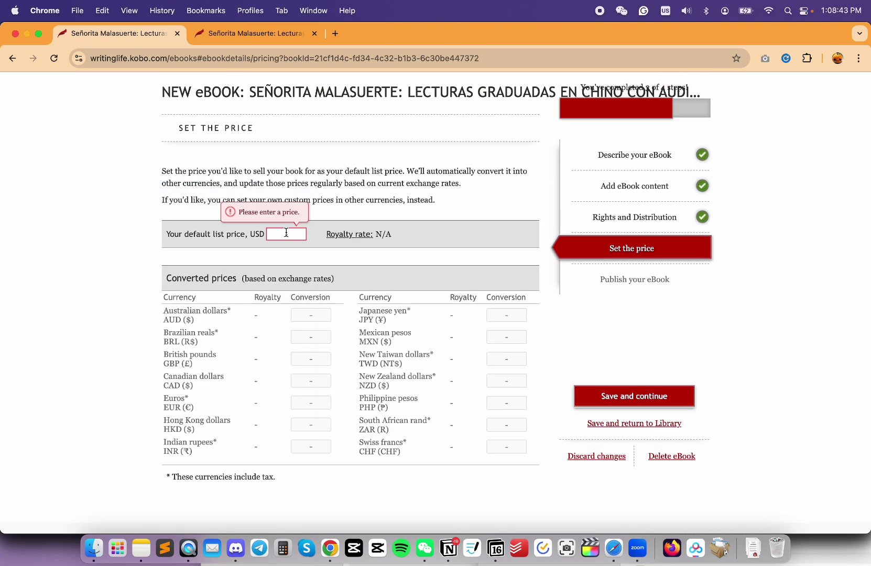
{"action": "left_click", "coordinate": [285, 233]}
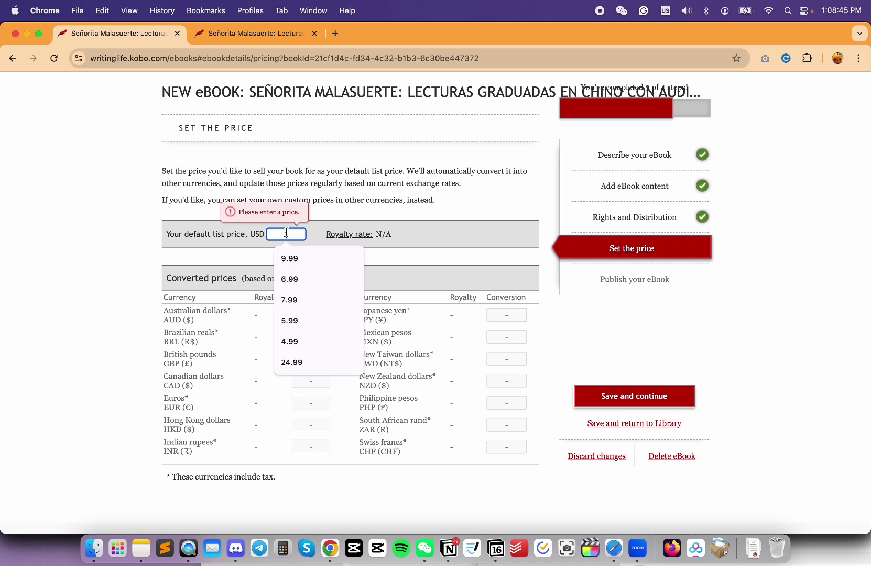
{"action": "type", "text": "6.99"}
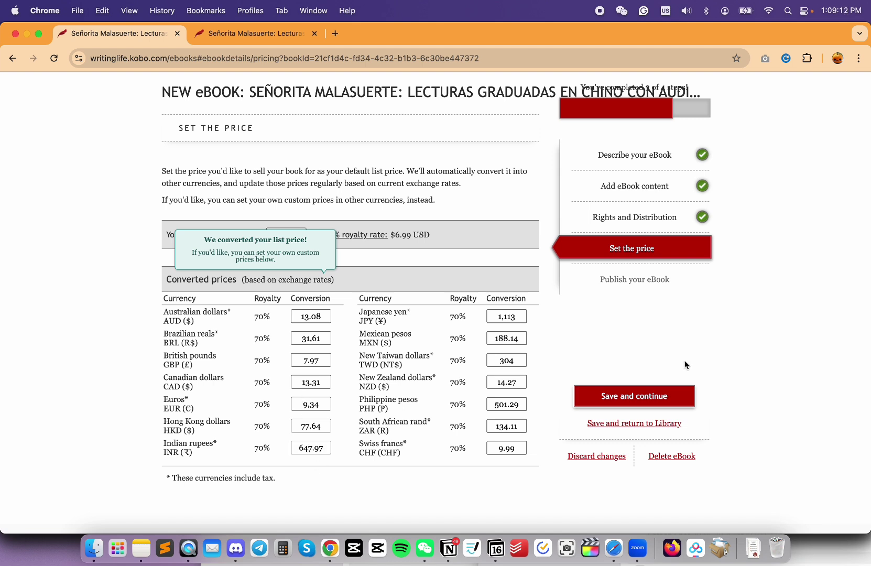
{"action": "left_click", "coordinate": [664, 397]}
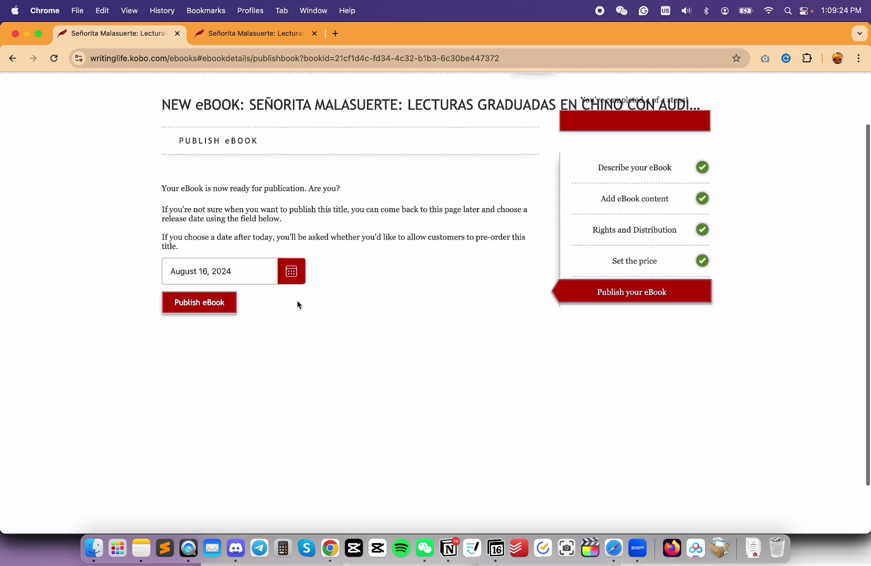
Publish the eBook and filter the library to the '1 in progress' book.
{"action": "left_click", "coordinate": [219, 311]}
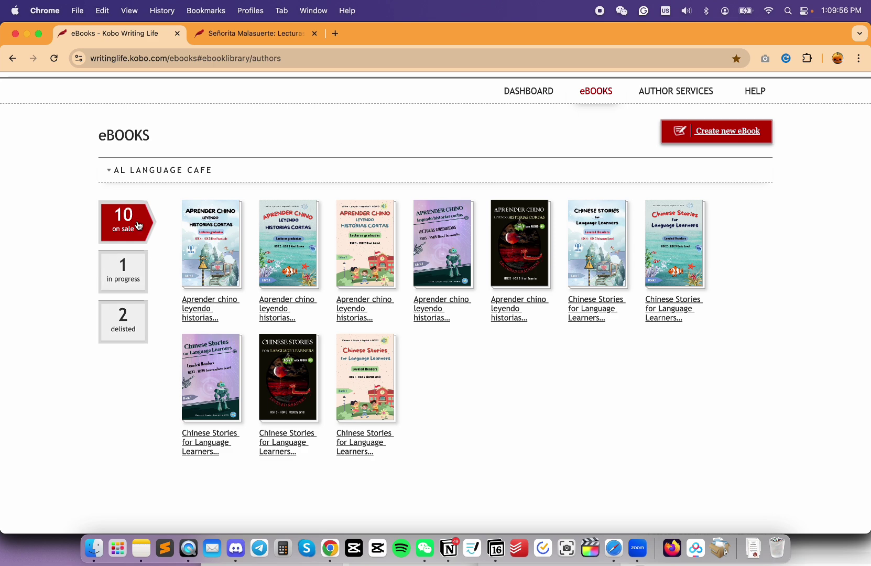
{"action": "left_click", "coordinate": [138, 287]}
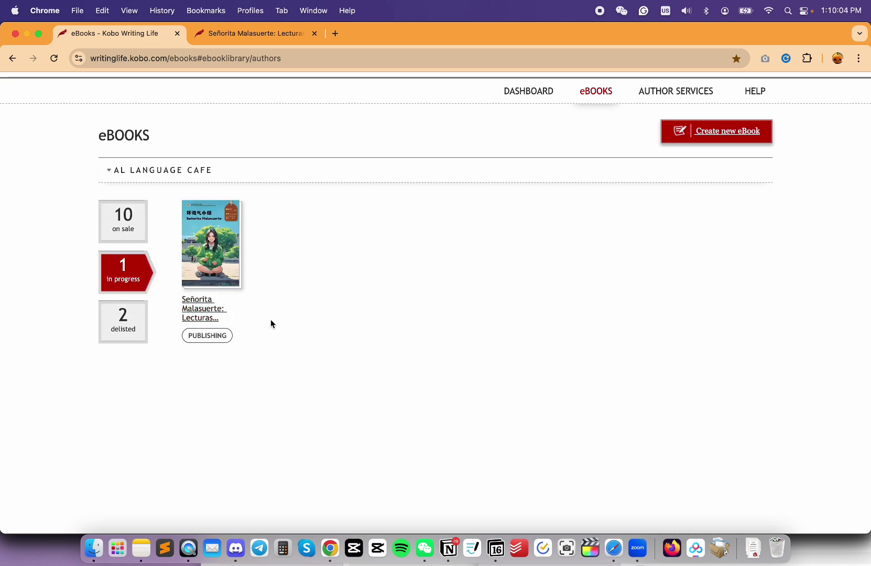
{"action": "scroll", "coordinate": [492, 165], "scroll_direction": "up", "scroll_amount": 1}
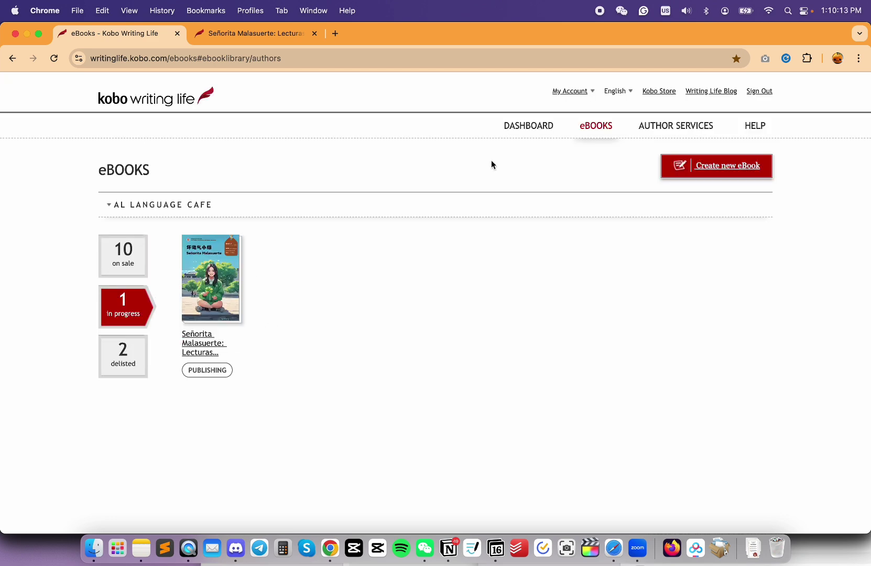